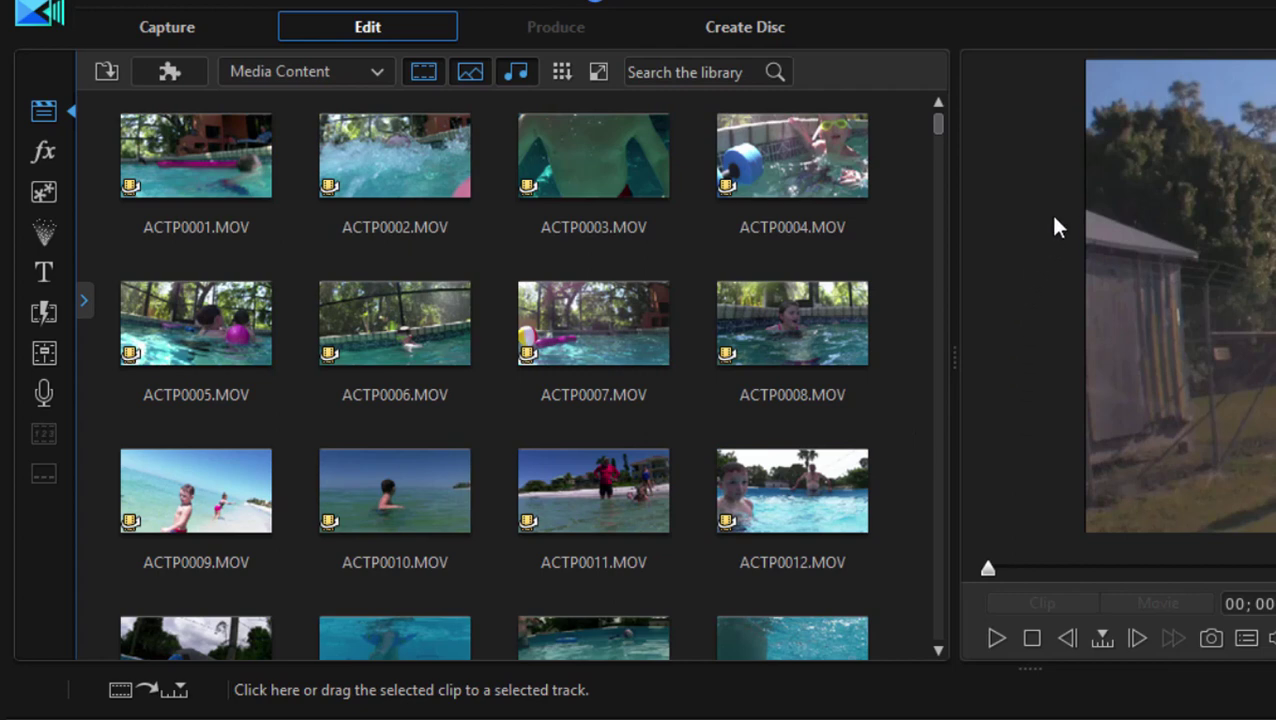
# Step: Scroll the media library down to reveal the BicyclingSequence clip
pyautogui.scroll(-3, 912, 228)
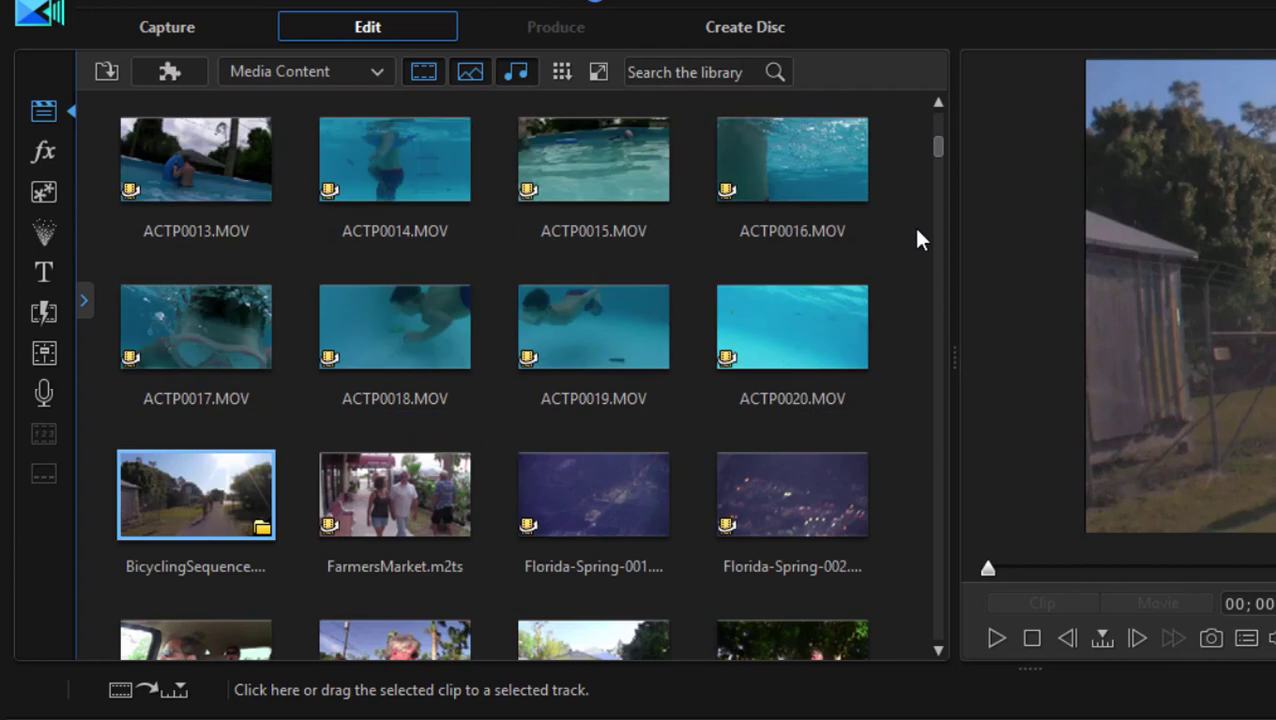
pyautogui.rightClick(176, 515)
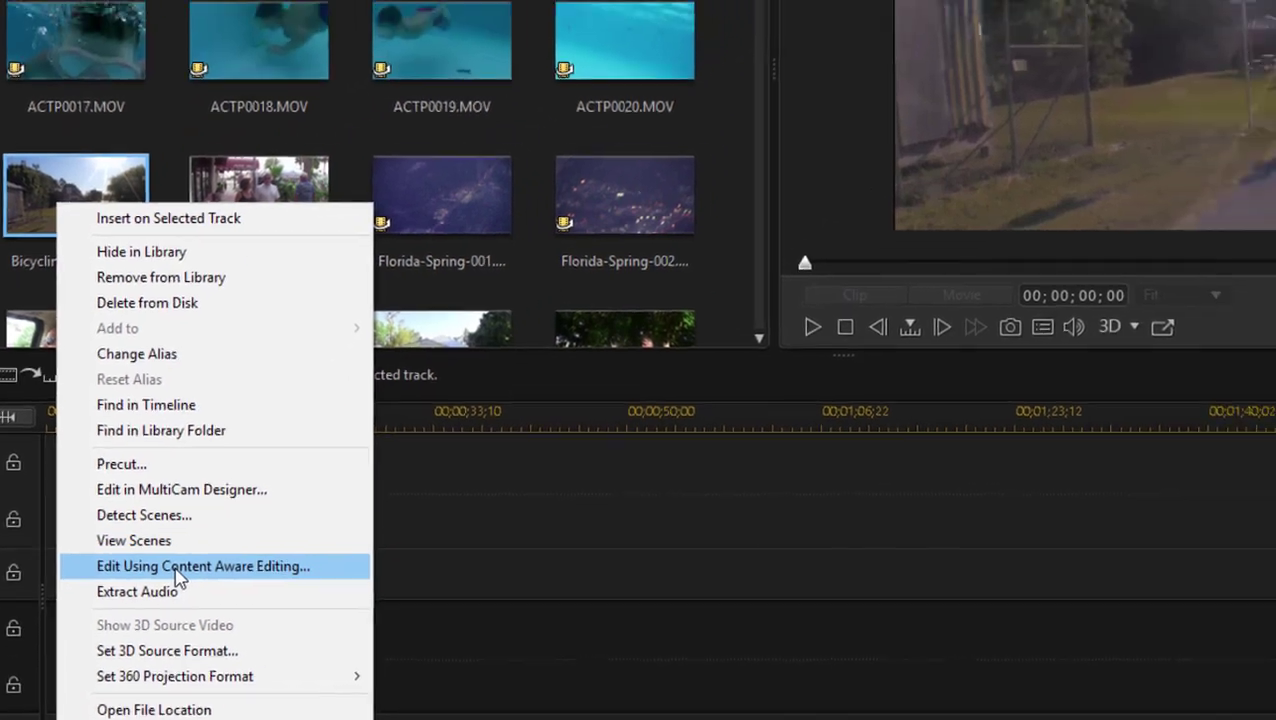
# Step: Preview BicyclingSequence in Content Aware Editing up to about eleven seconds, then cancel without changes
pyautogui.click(307, 490)
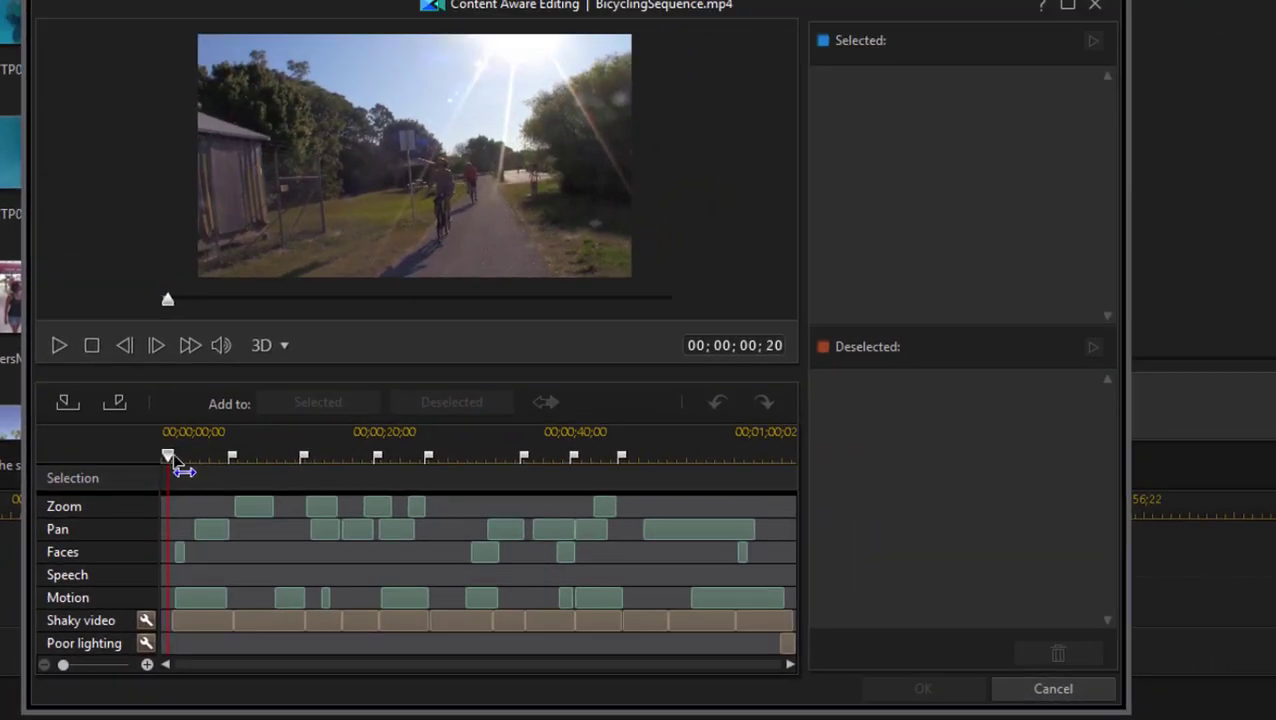
pyautogui.moveTo(178, 454)
pyautogui.mouseDown()
pyautogui.moveTo(200, 467)
pyautogui.moveTo(250, 450)
pyautogui.mouseUp()
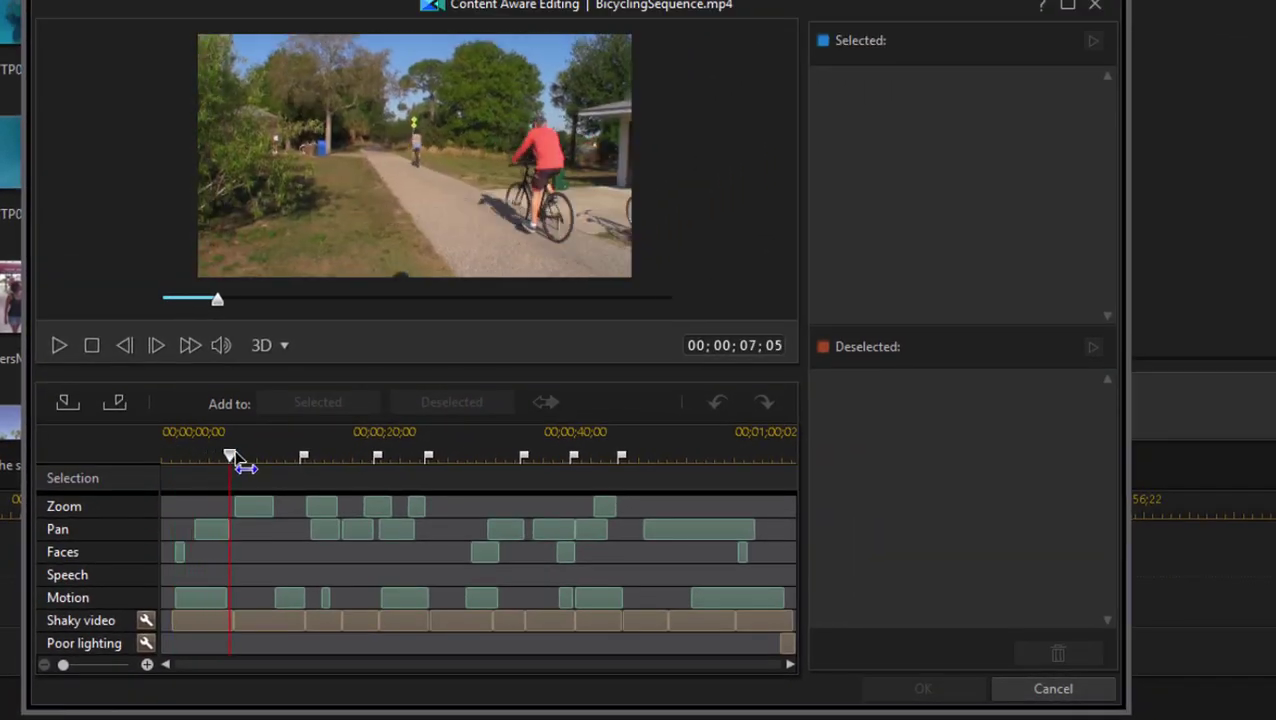
pyautogui.moveTo(250, 455)
pyautogui.mouseDown()
pyautogui.moveTo(341, 449)
pyautogui.moveTo(203, 447)
pyautogui.mouseUp()
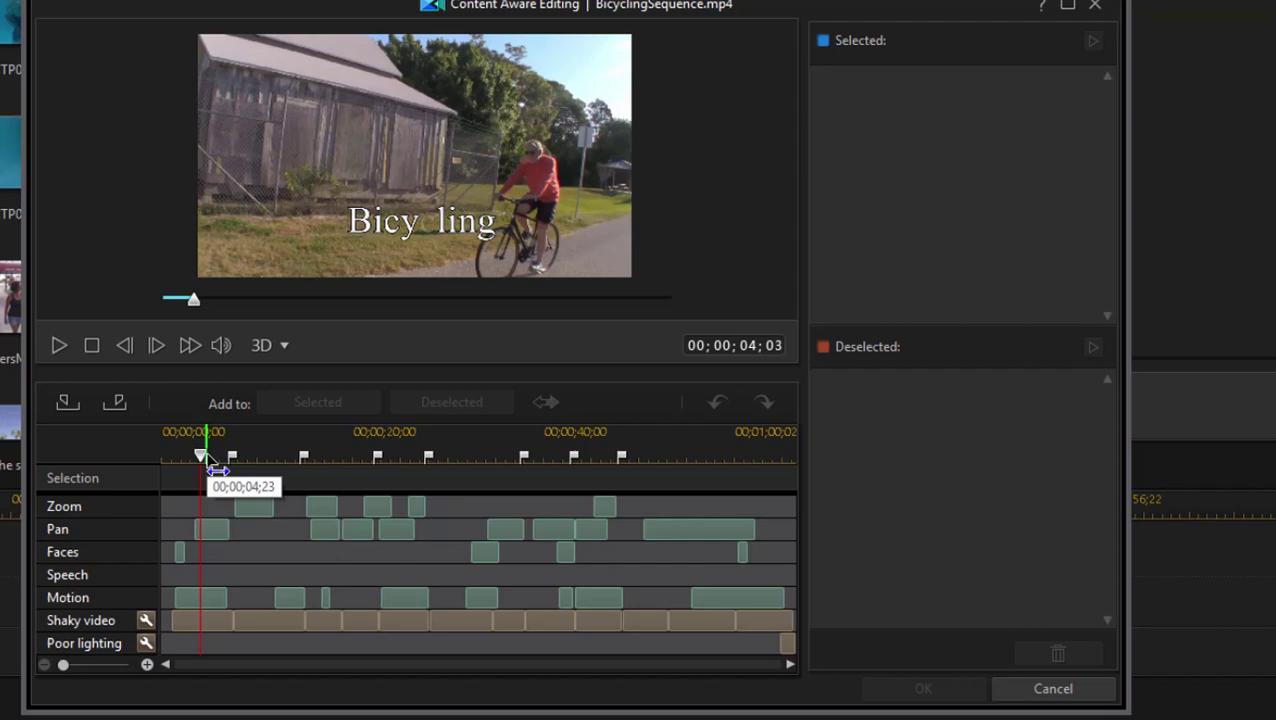
pyautogui.moveTo(203, 455); pyautogui.dragTo(278, 466)
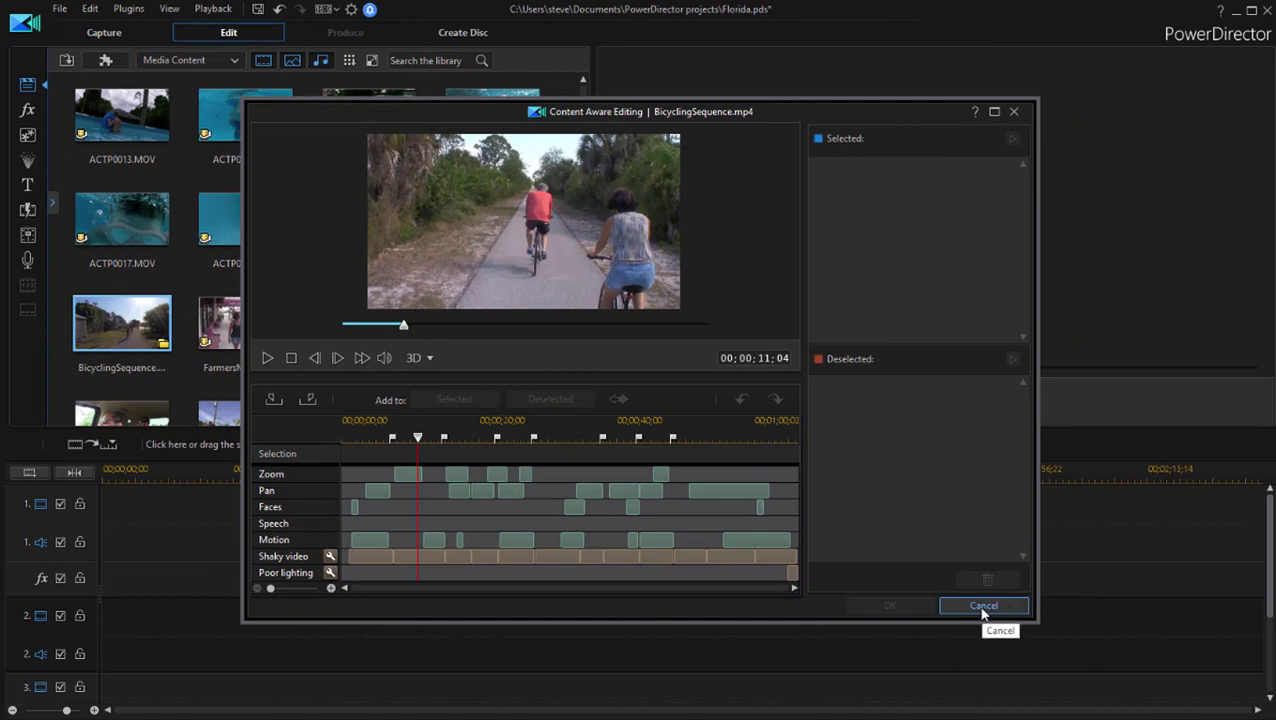
pyautogui.click(981, 607)
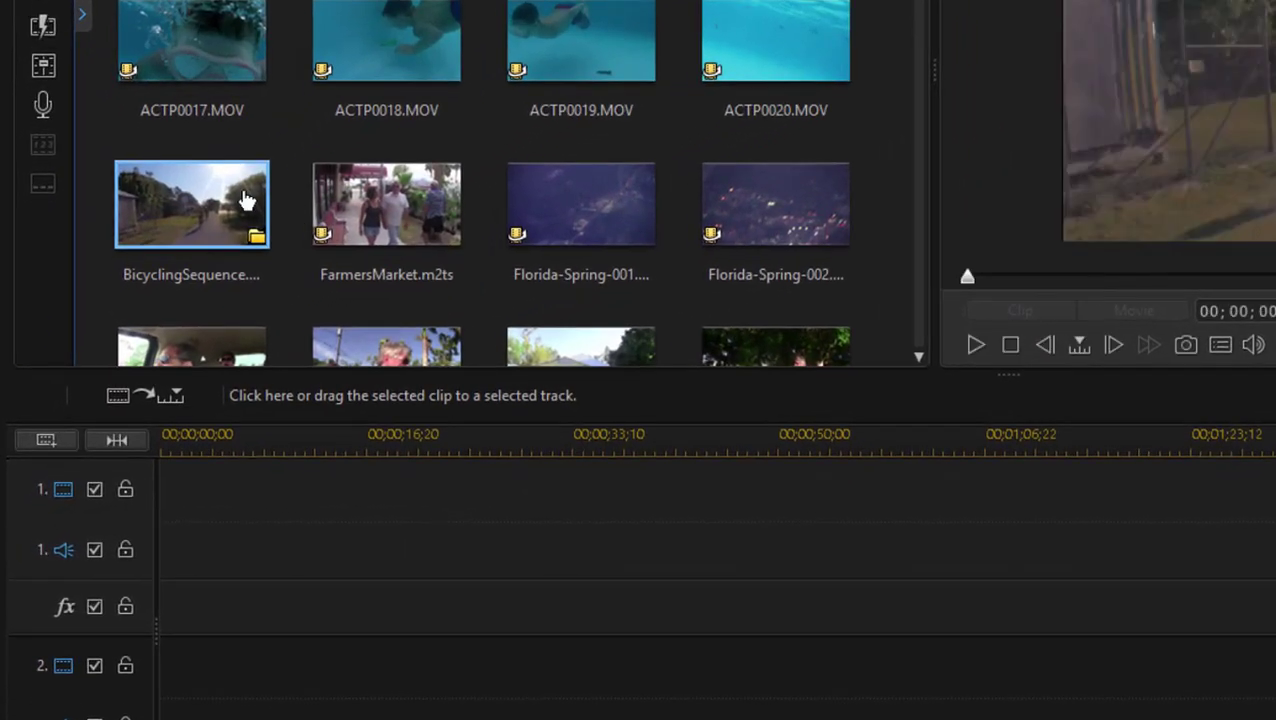
# Step: Drag BicyclingSequence onto the start of video and audio track 1
pyautogui.moveTo(247, 201); pyautogui.dragTo(320, 620)
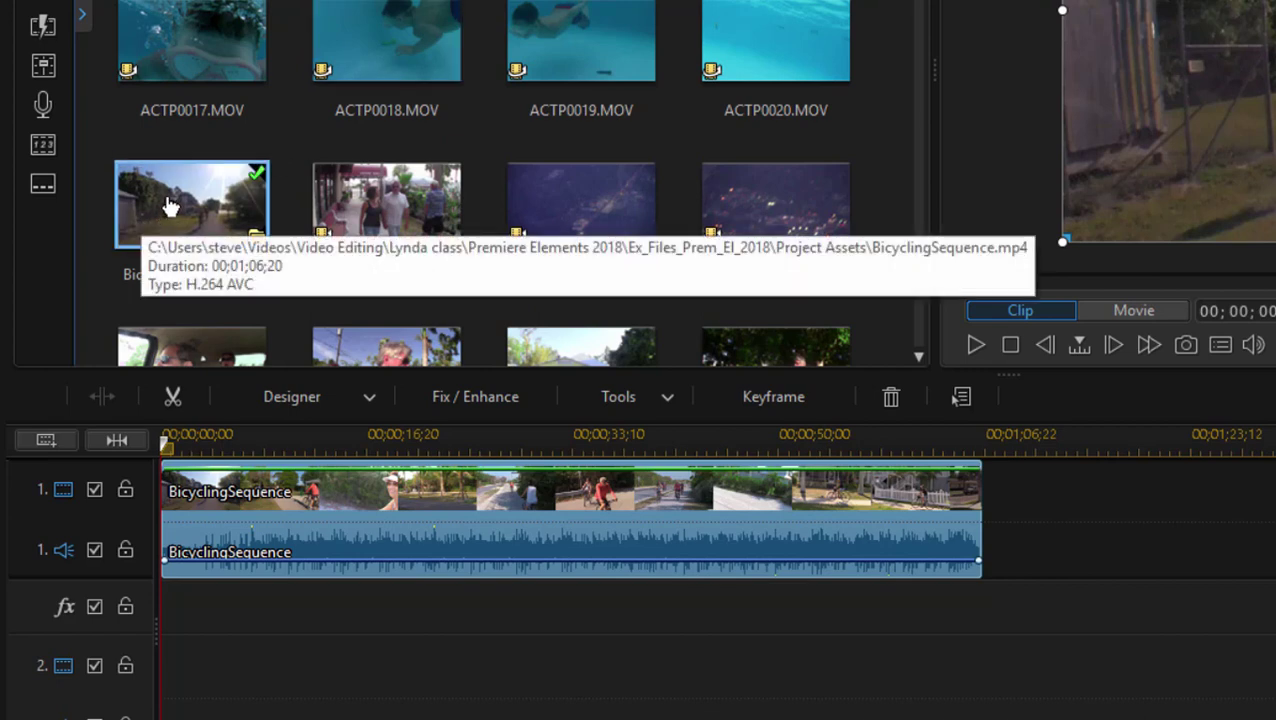
pyautogui.moveTo(191, 204)
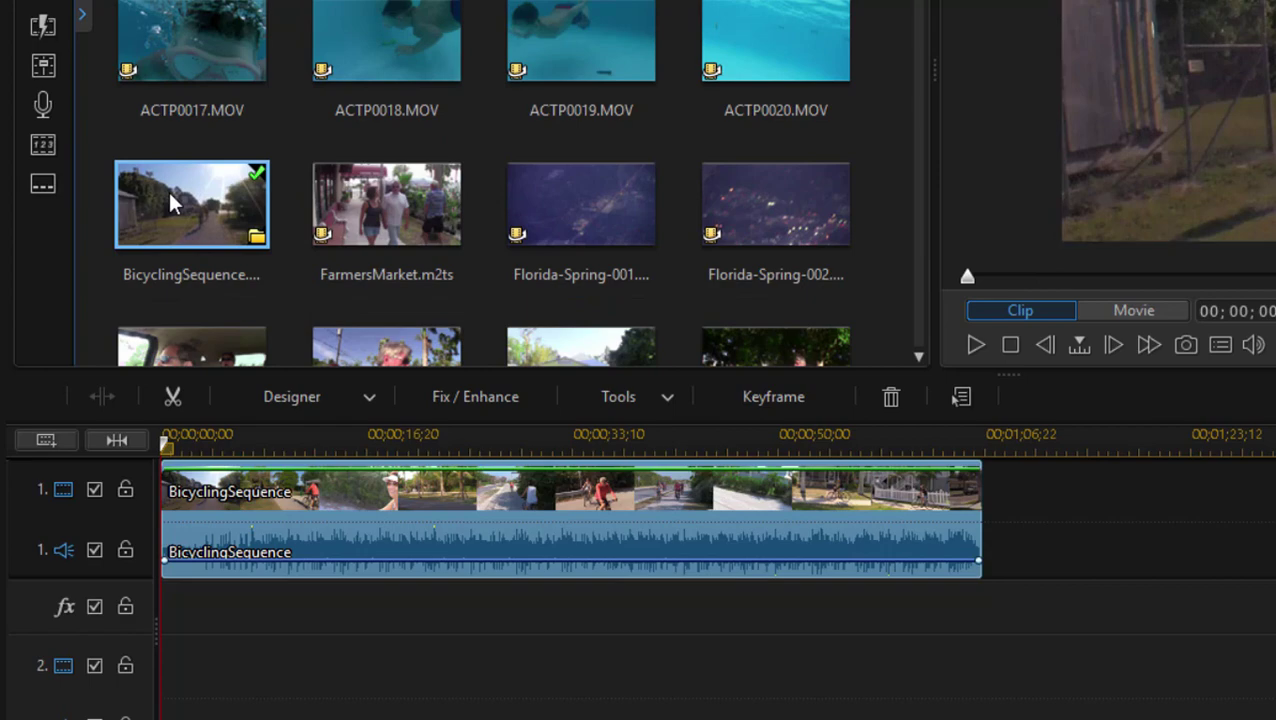
pyautogui.rightClick(172, 200)
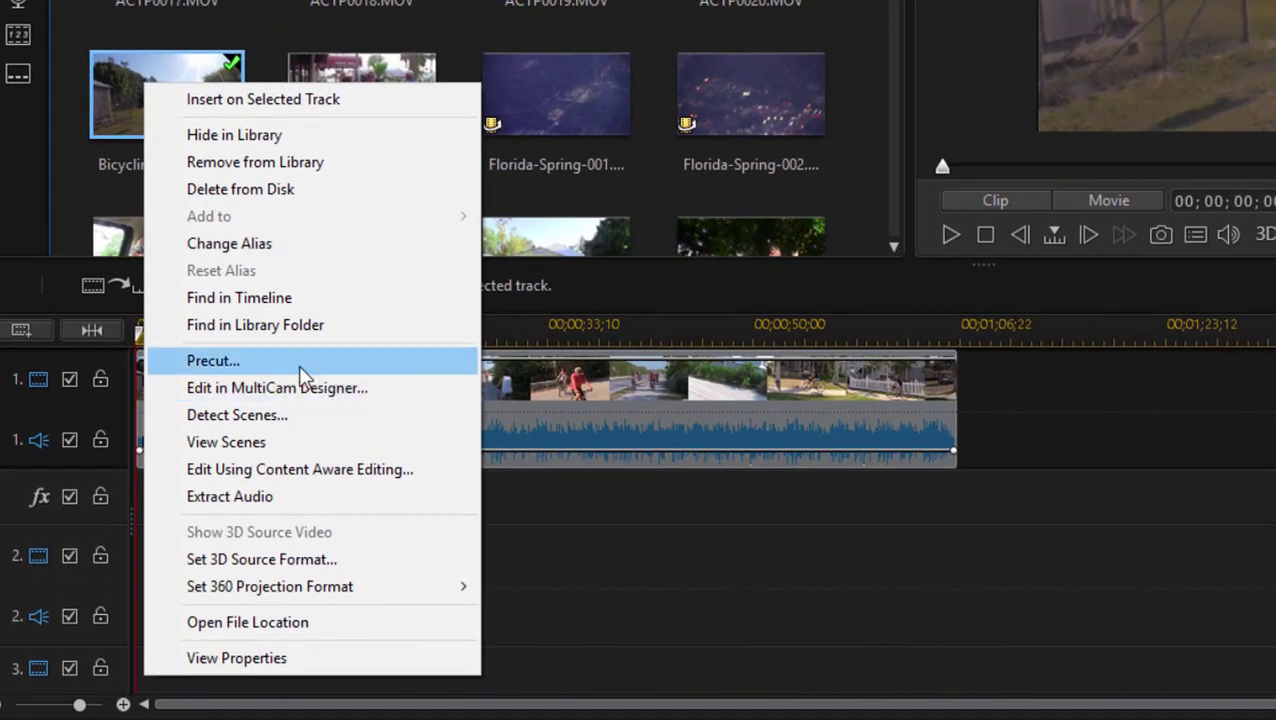
pyautogui.click(300, 362)
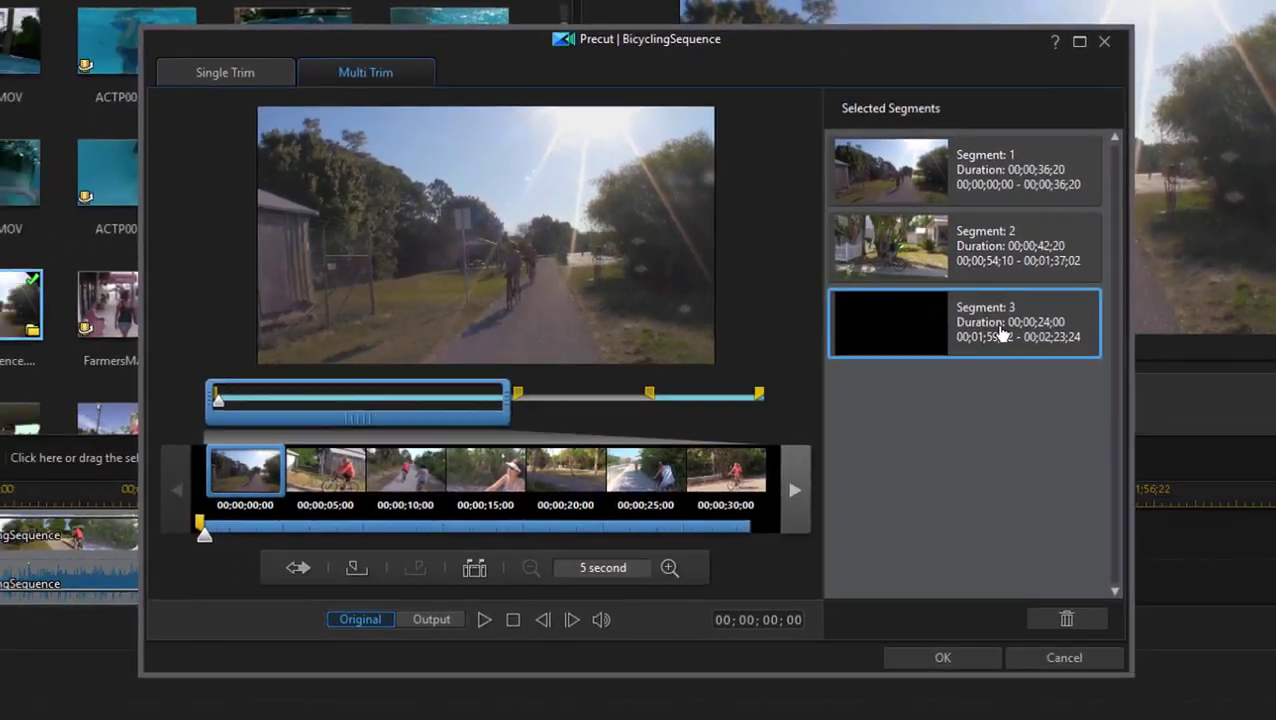
pyautogui.click(1062, 662)
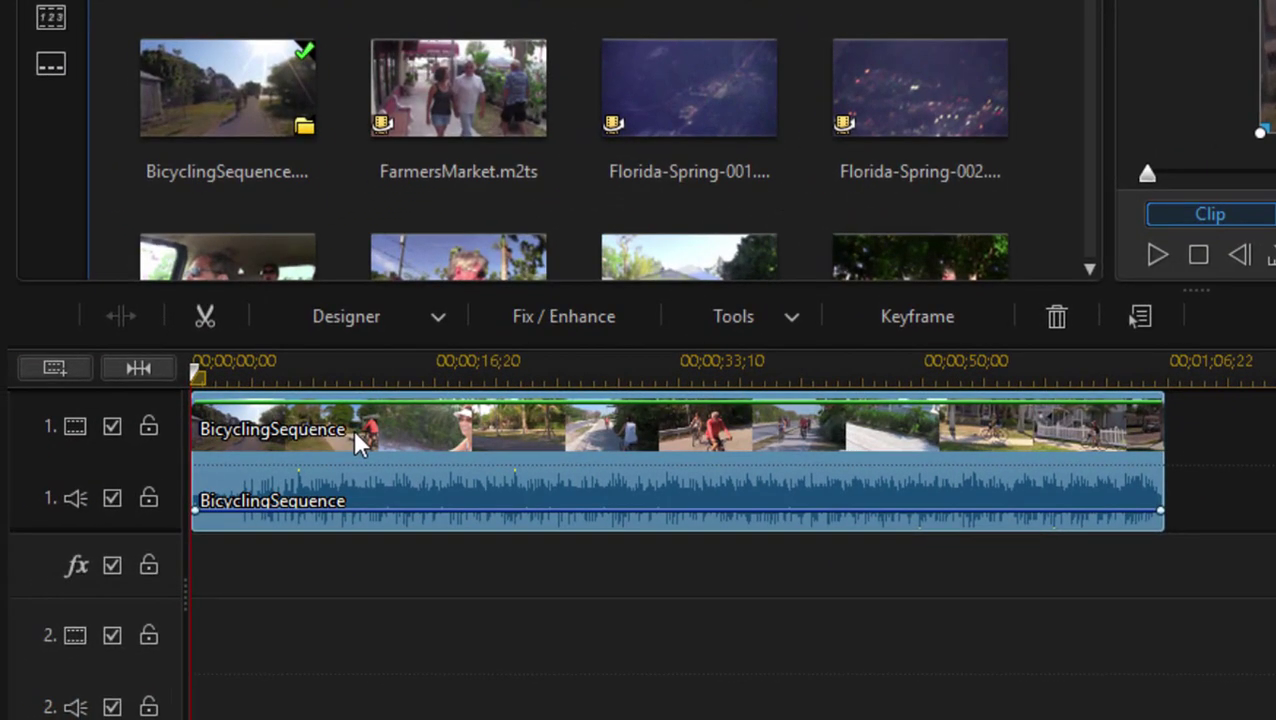
# Step: Open Multi Trim for the timeline BicyclingSequence clip, zoomed to about 3.70 seconds per thumbnail
pyautogui.click(218, 326)
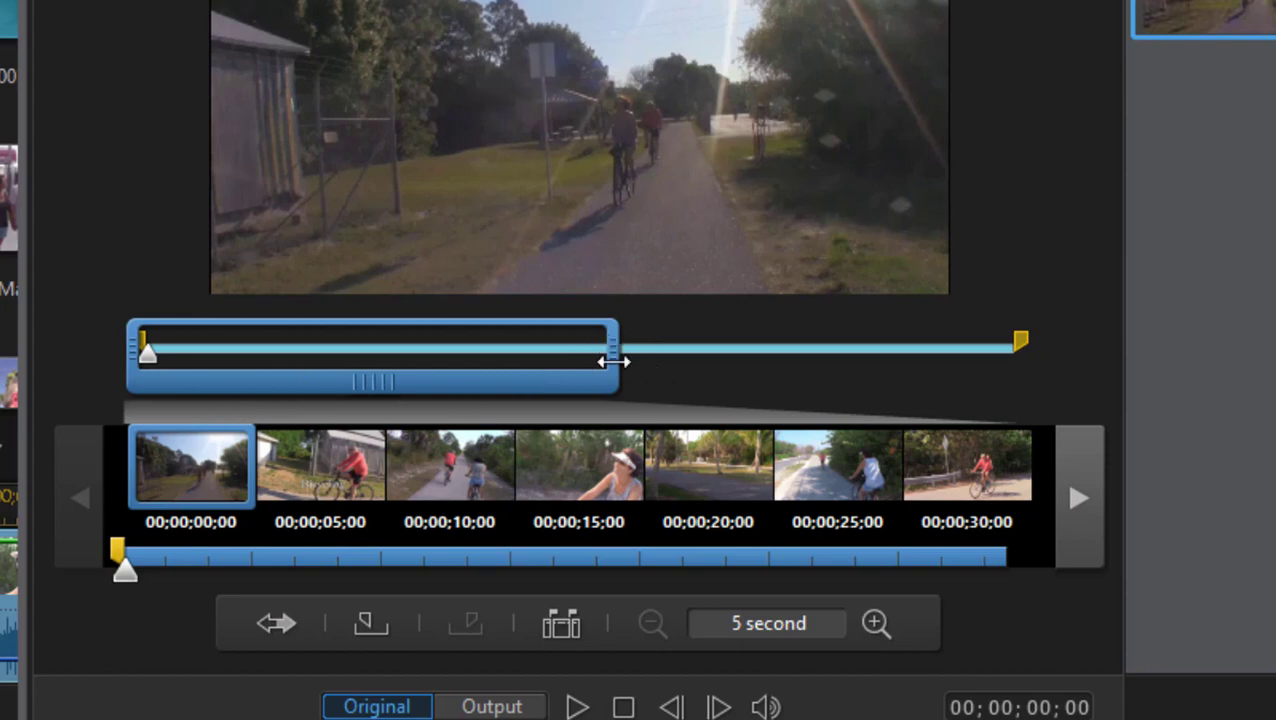
pyautogui.moveTo(612, 361); pyautogui.dragTo(372, 347)
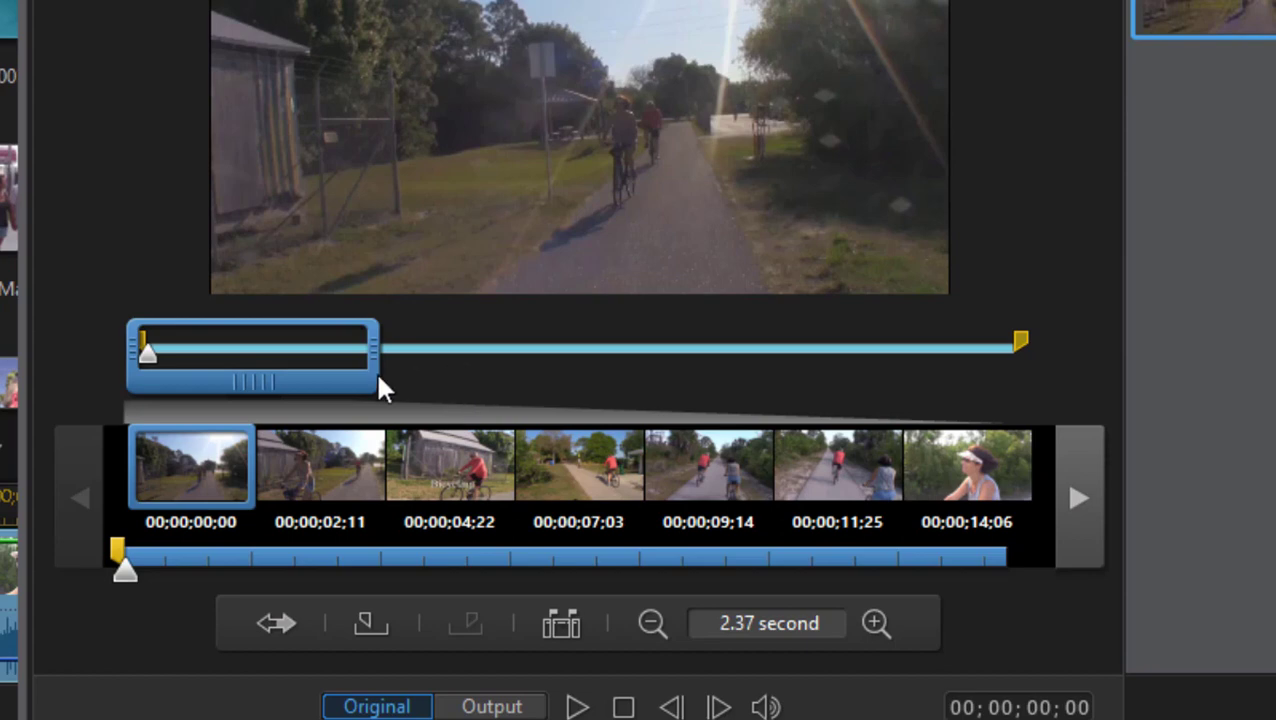
pyautogui.moveTo(379, 357)
pyautogui.mouseDown()
pyautogui.moveTo(543, 398)
pyautogui.moveTo(1062, 432)
pyautogui.mouseUp()
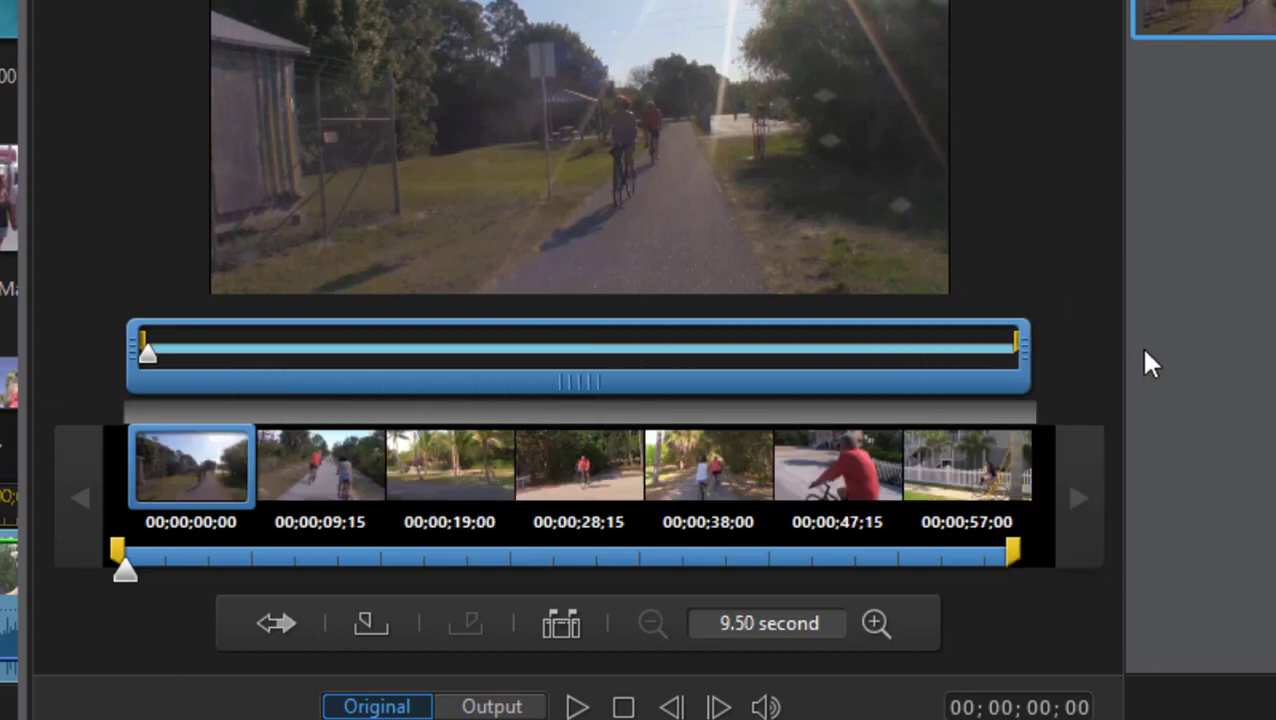
pyautogui.moveTo(1030, 346); pyautogui.dragTo(501, 390)
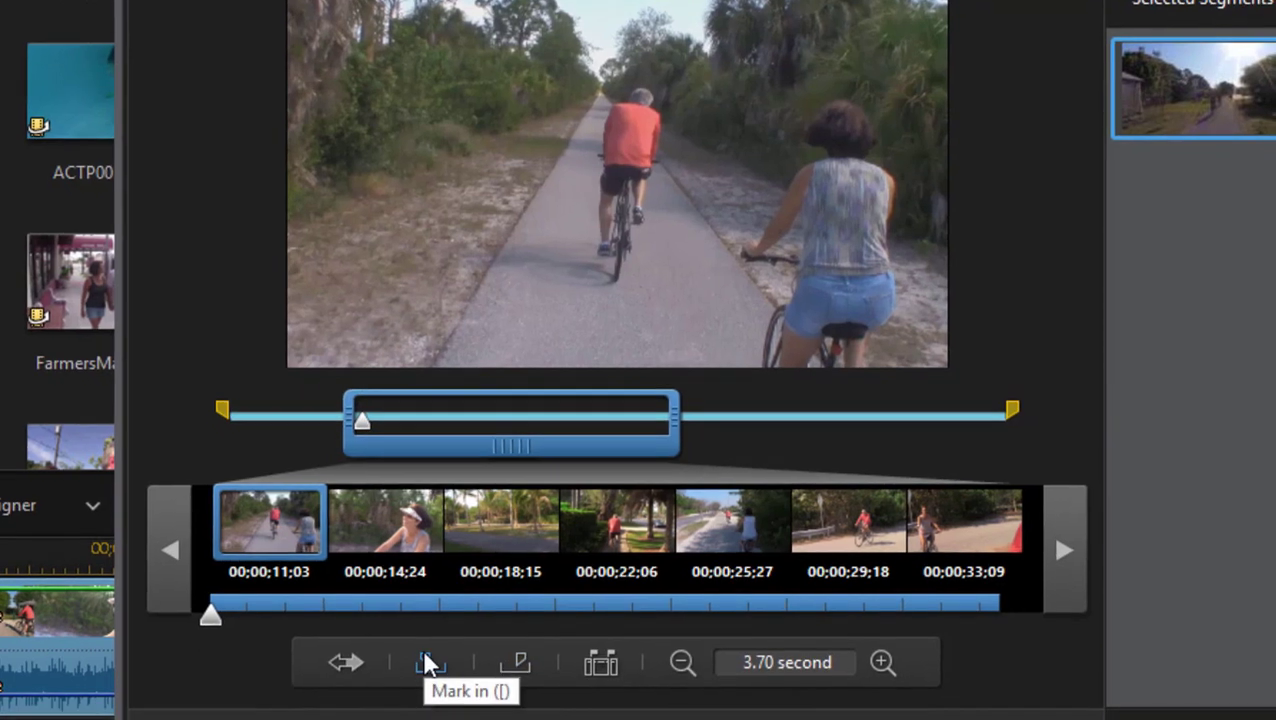
# Step: Mark the first two keep ranges, 11;12–16;18 and 21;00–24;03
pyautogui.click(425, 663)
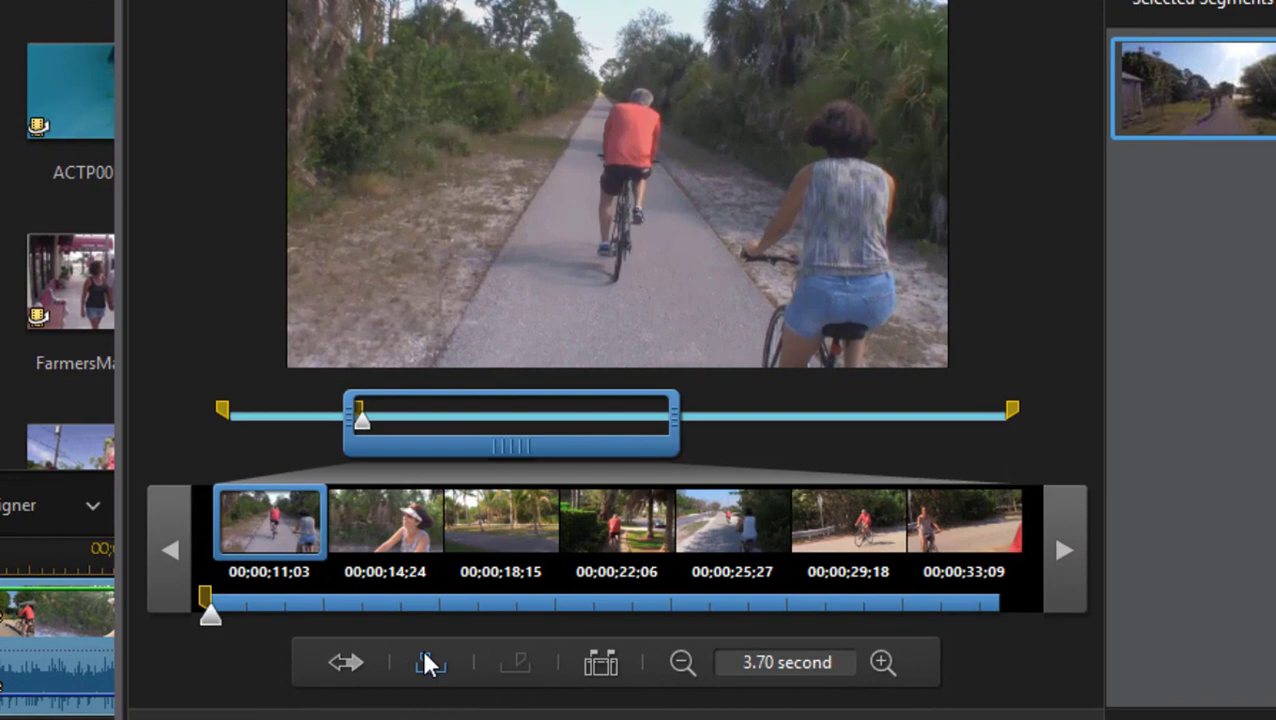
pyautogui.moveTo(365, 432); pyautogui.dragTo(433, 453)
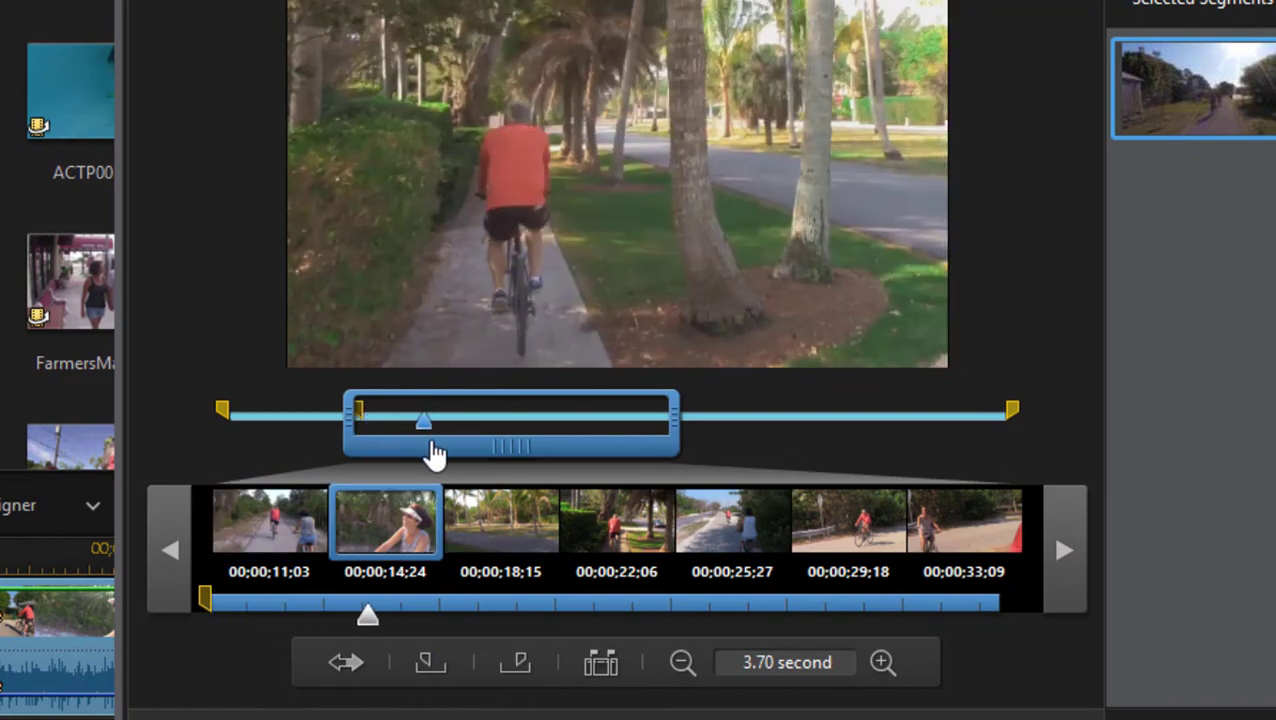
pyautogui.click(515, 663)
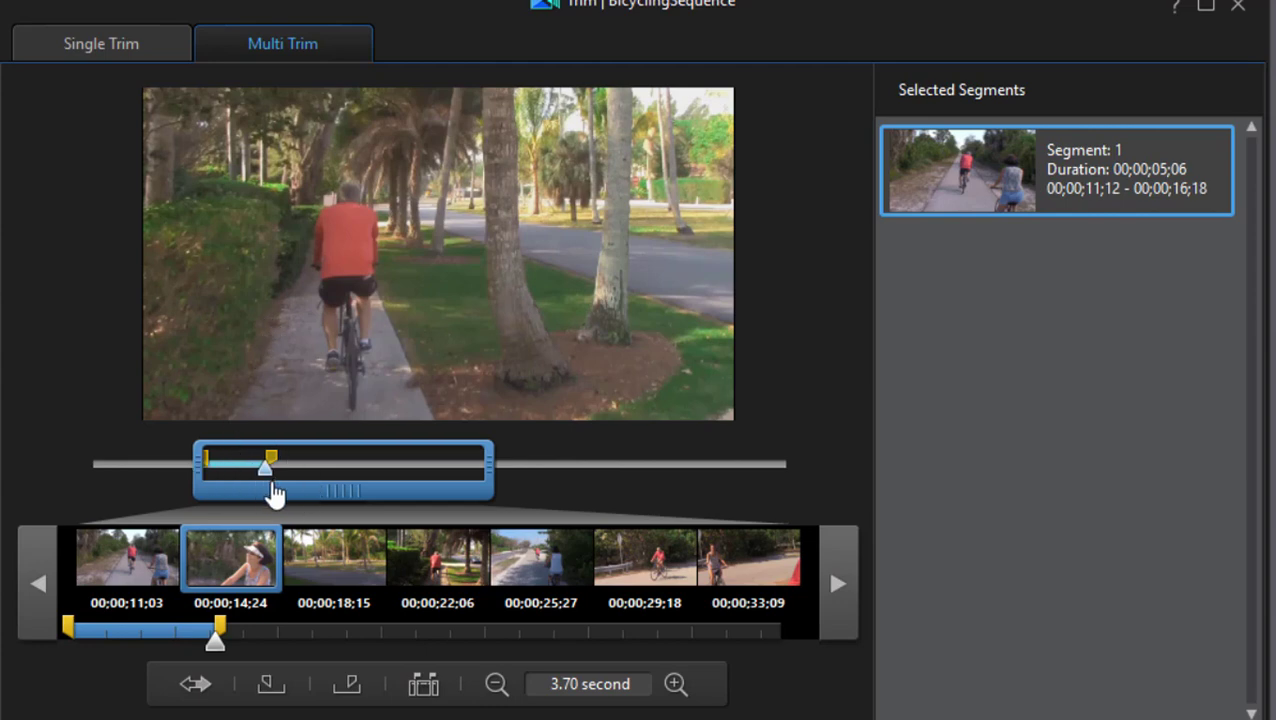
pyautogui.moveTo(265, 480); pyautogui.dragTo(308, 482)
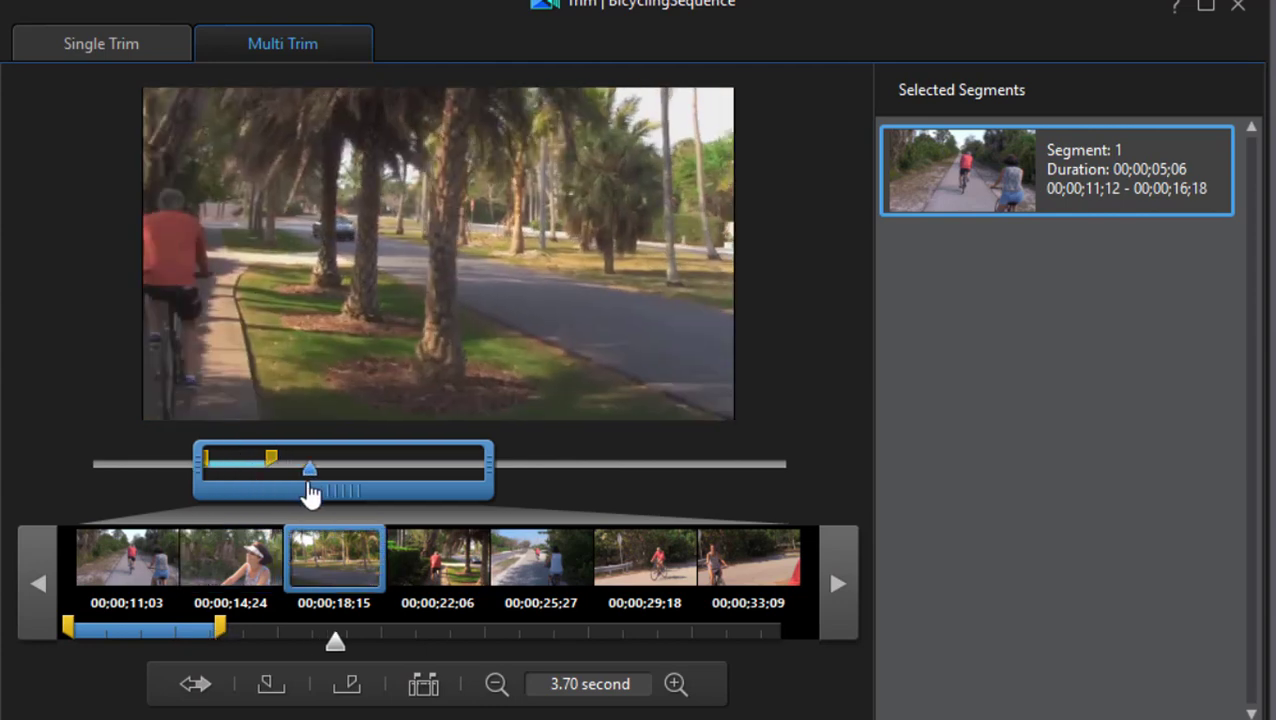
pyautogui.click(271, 688)
pyautogui.click(340, 476)
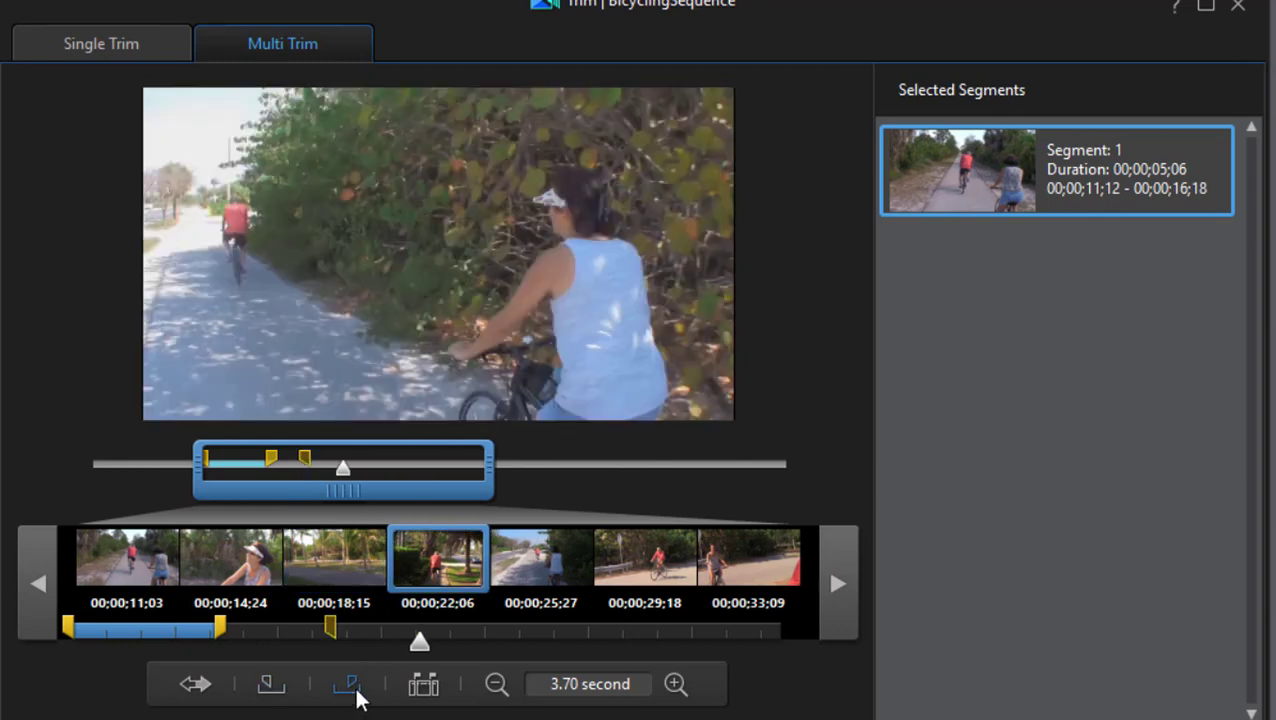
pyautogui.click(355, 688)
# Step: Mark the third range 30;29–36;26 and apply all three segments to the timeline
pyautogui.click(414, 472)
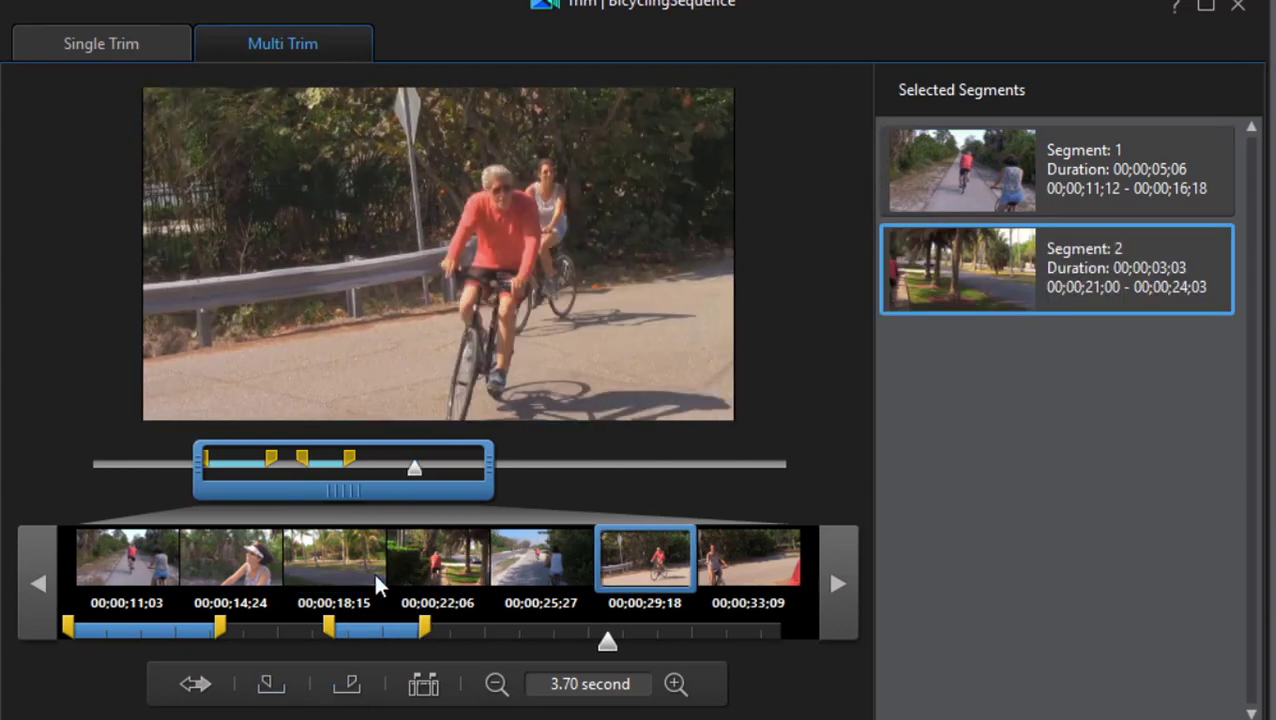
pyautogui.click(271, 688)
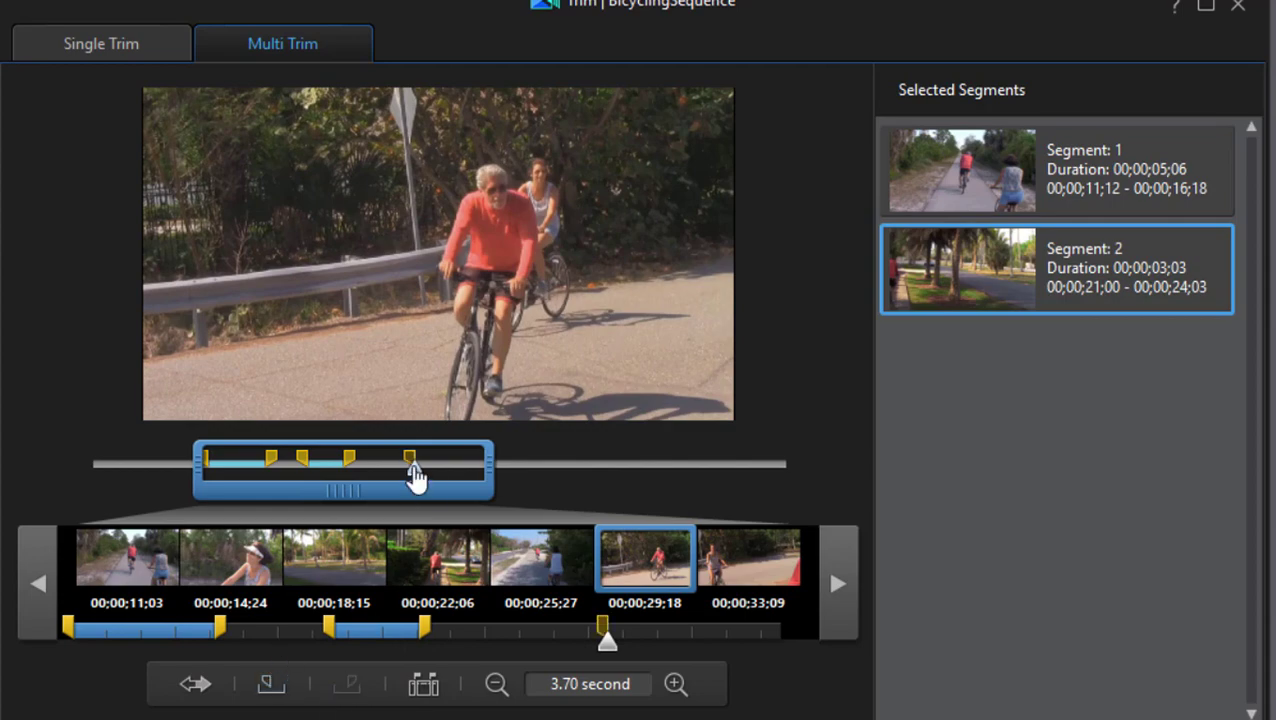
pyautogui.click(472, 478)
pyautogui.click(476, 486)
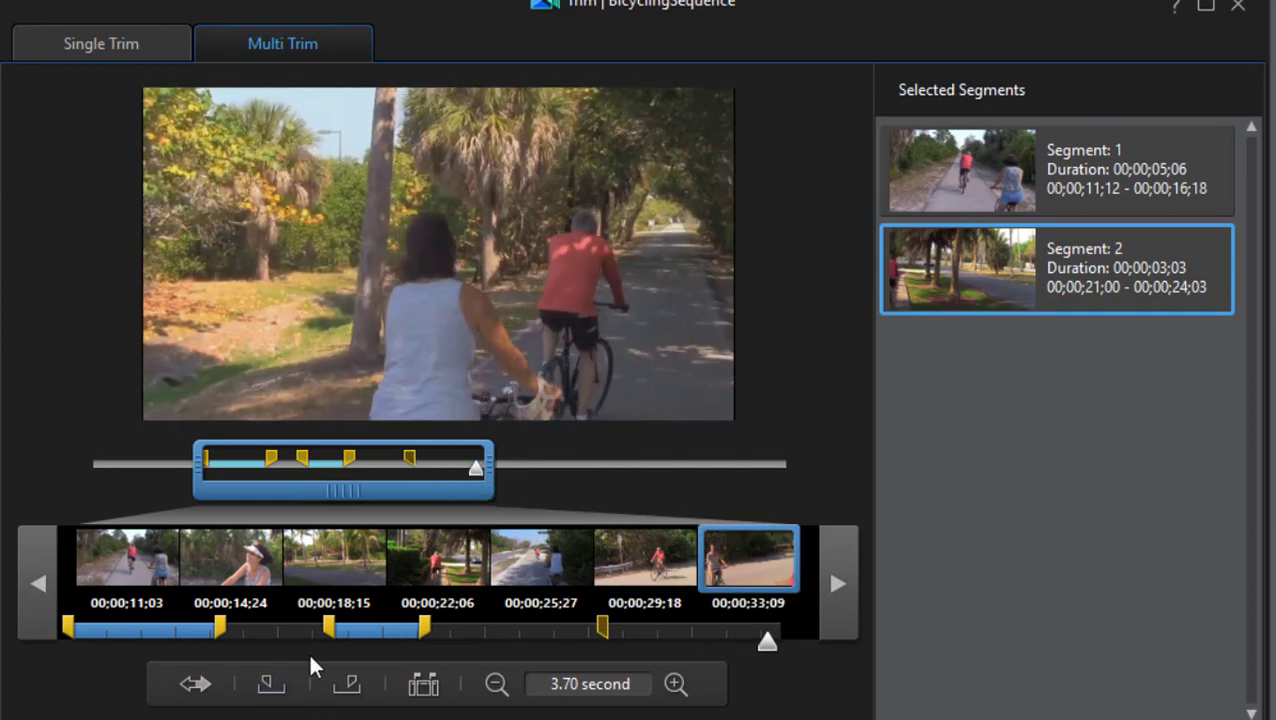
pyautogui.click(352, 688)
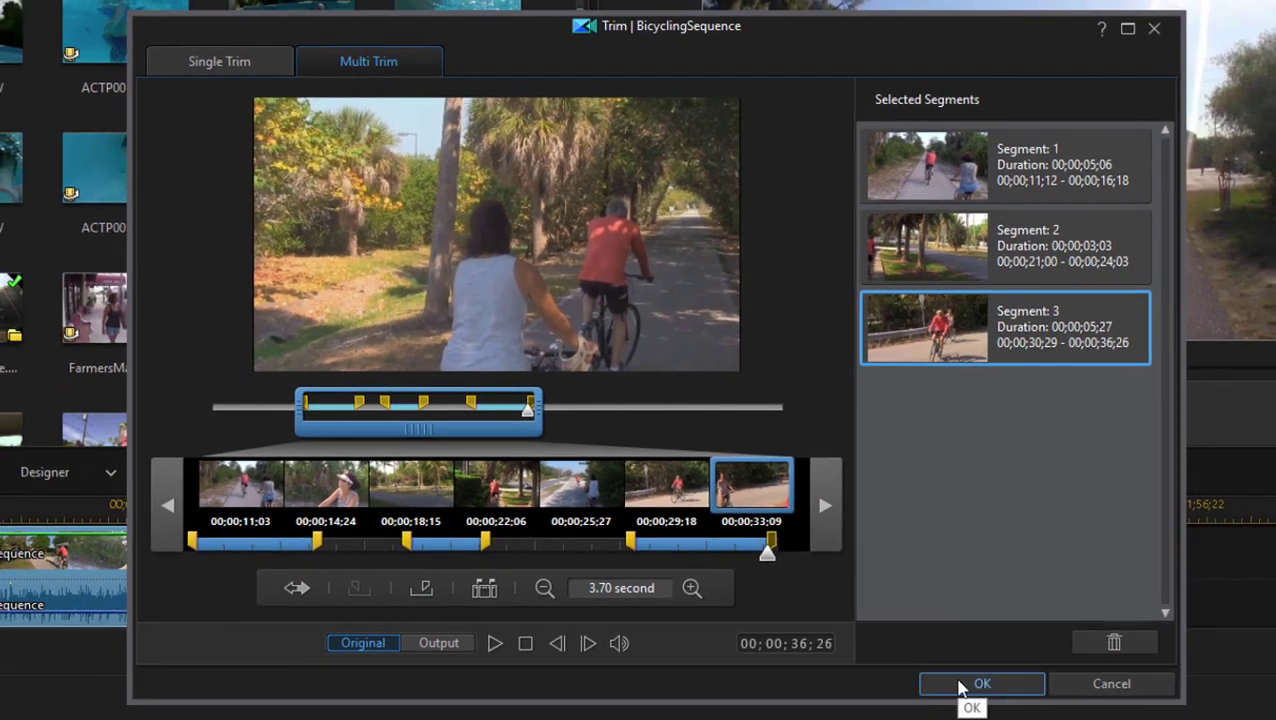
pyautogui.click(960, 685)
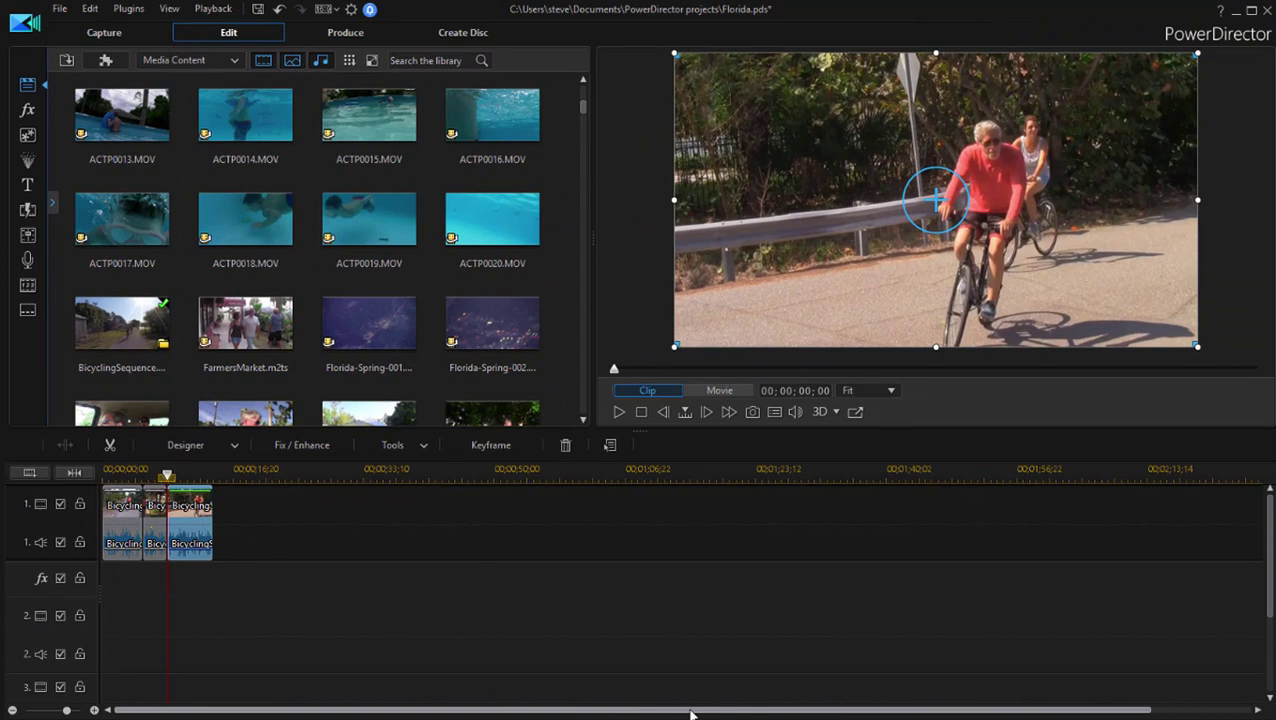
# Step: Select BicyclingSequence in the media library to preview the original clip
pyautogui.click(121, 322)
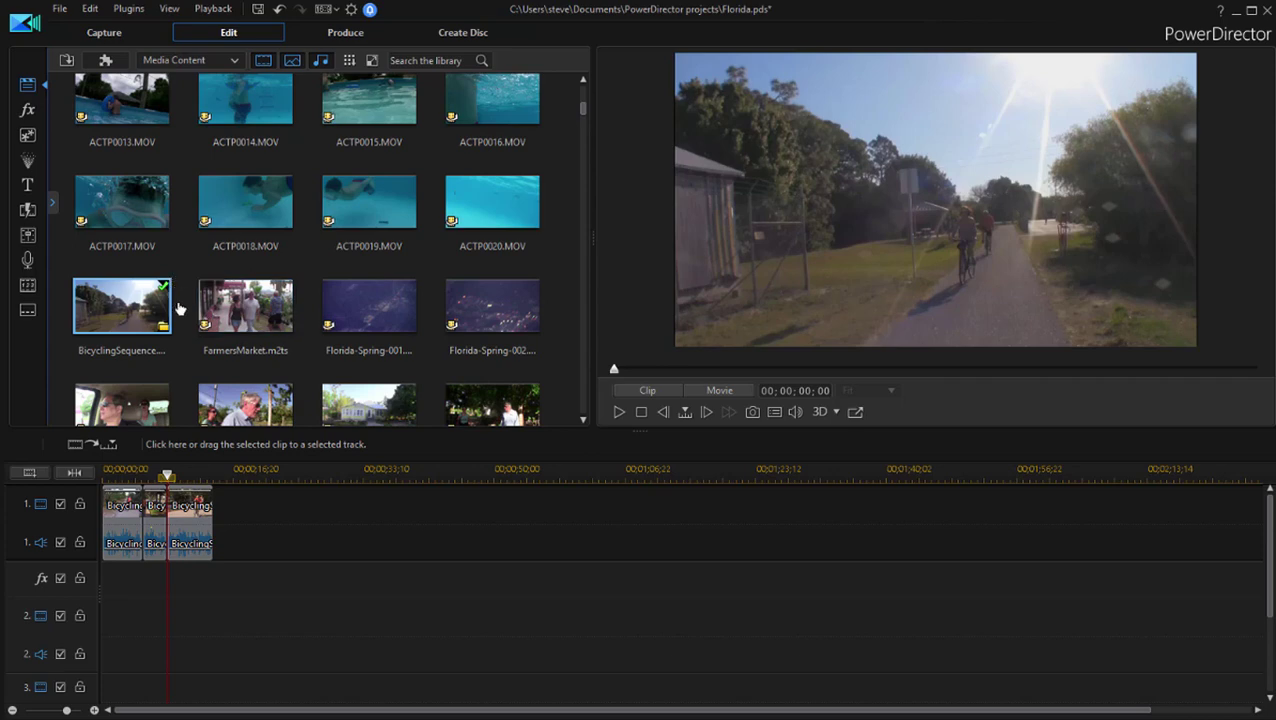